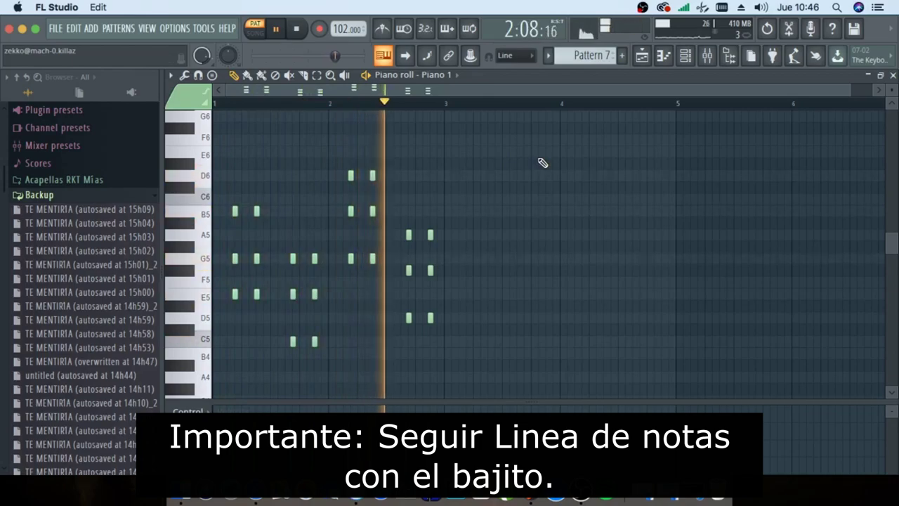
Stop playback and open the piano roll of the Bajito RKT channel.
{"action": "key", "text": "space"}
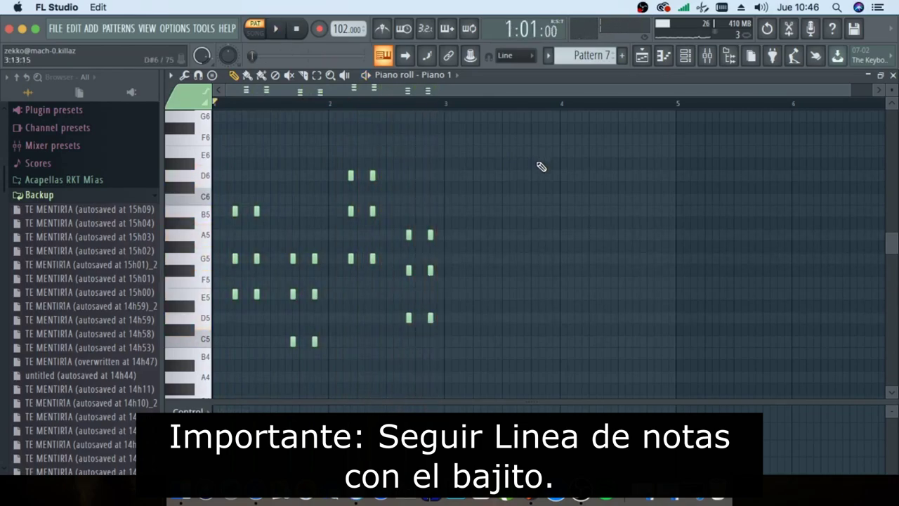
{"action": "left_click", "coordinate": [686, 56]}
{"action": "scroll", "coordinate": [415, 300], "scroll_direction": "down", "scroll_amount": 3}
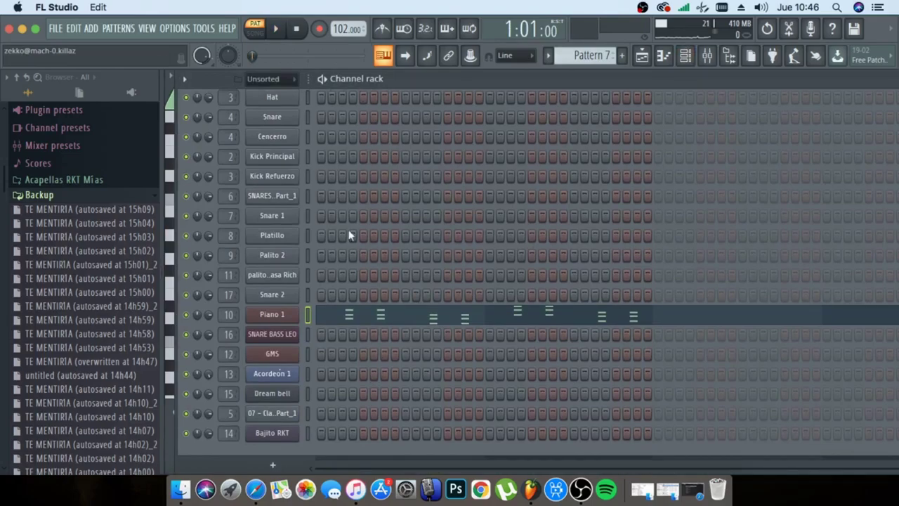
{"action": "right_click", "coordinate": [288, 439]}
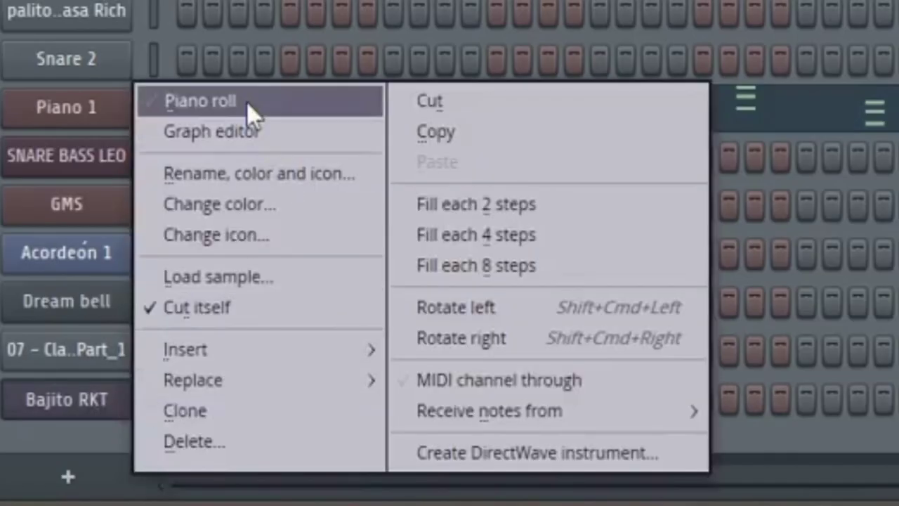
{"action": "left_click", "coordinate": [339, 311]}
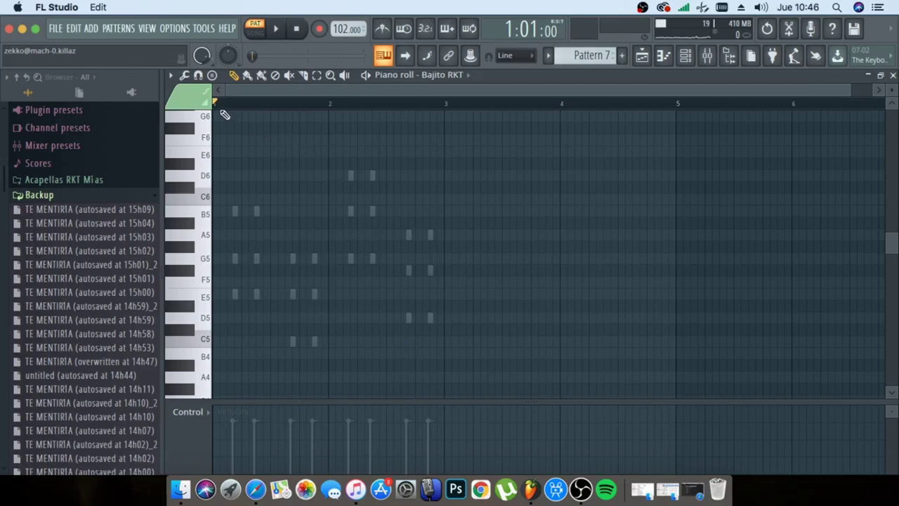
Draw two-step bass notes E5, C5, G5 and D5, one at the start of each half bar across bars 1 and 2.
{"action": "scroll", "coordinate": [222, 108], "scroll_direction": "up", "scroll_amount": 3}
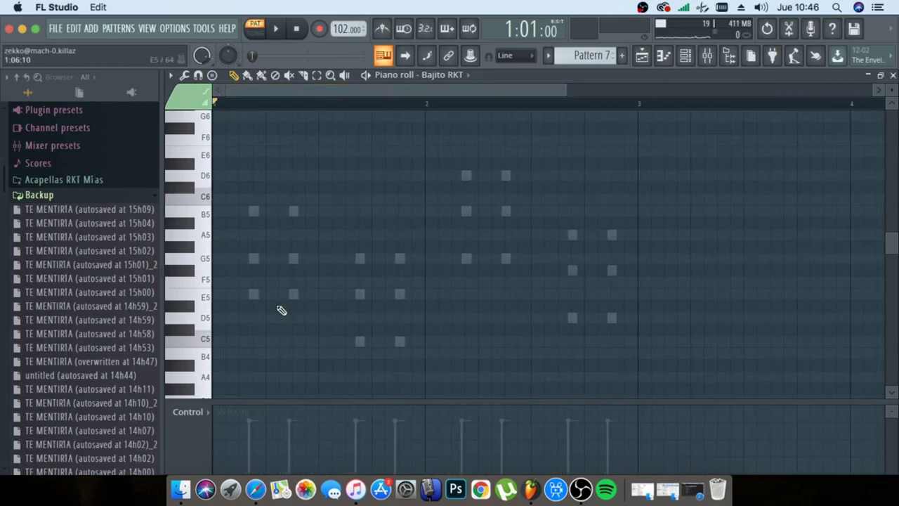
{"action": "left_click", "coordinate": [217, 295]}
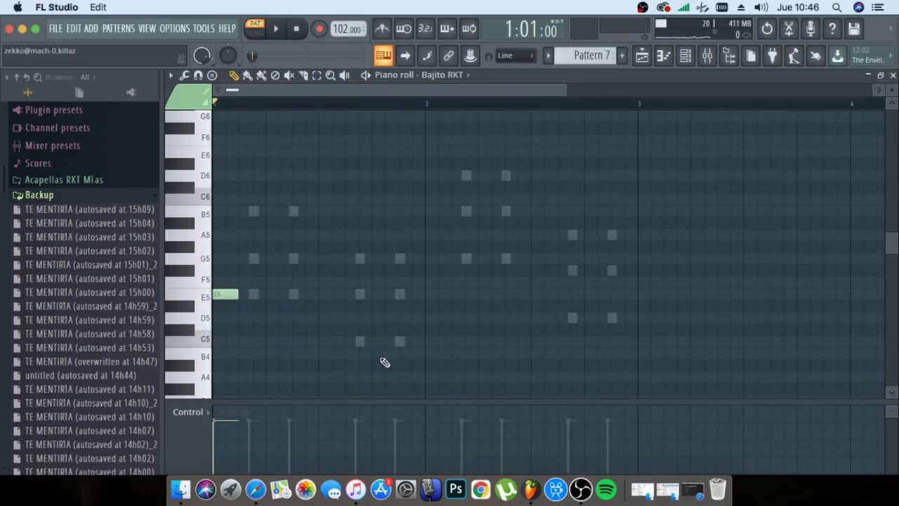
{"action": "left_click", "coordinate": [323, 342]}
{"action": "left_click", "coordinate": [428, 258]}
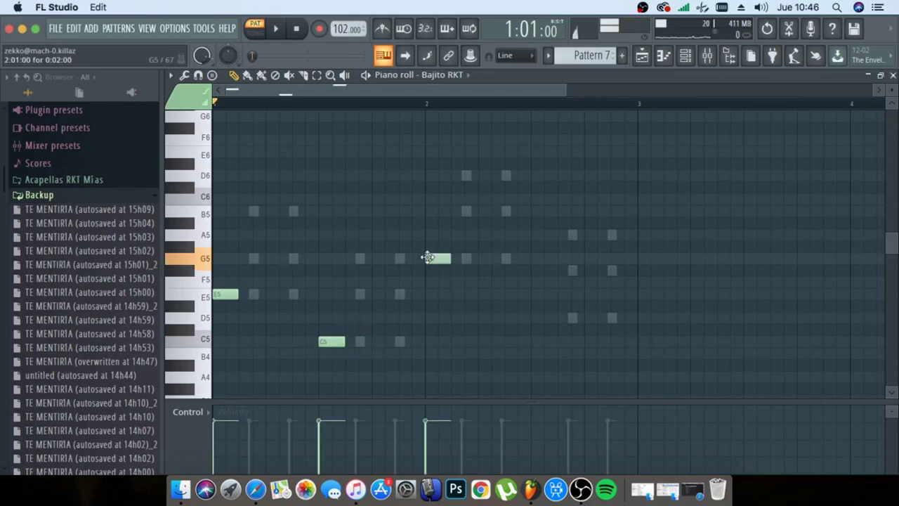
{"action": "left_click", "coordinate": [534, 318]}
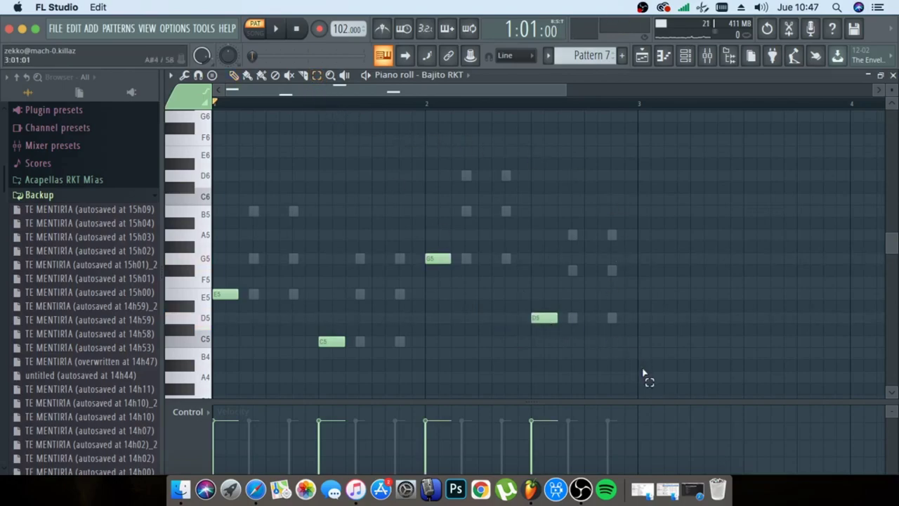
Lower all four short bass notes by one octave and play the pattern back.
{"action": "left_click_drag", "start_coordinate": [555, 365], "coordinate": [226, 220]}
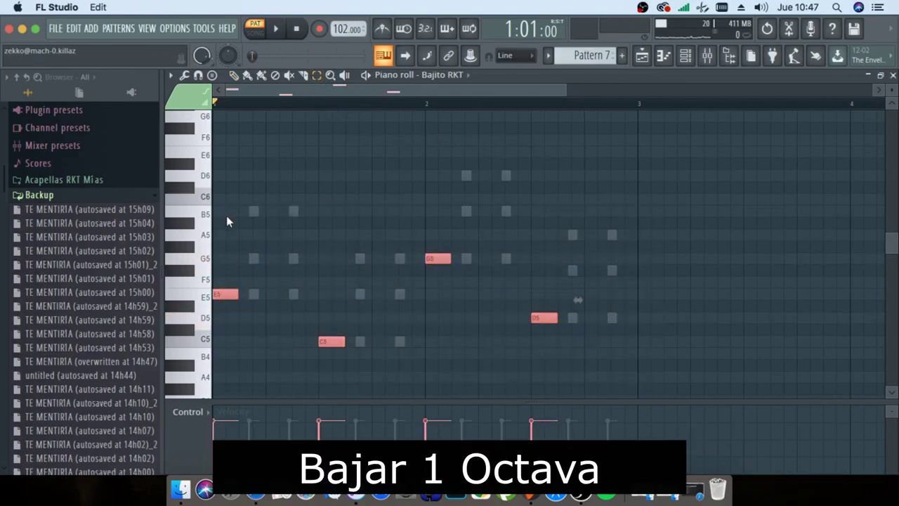
{"action": "scroll", "coordinate": [288, 239], "scroll_direction": "down", "scroll_amount": 5}
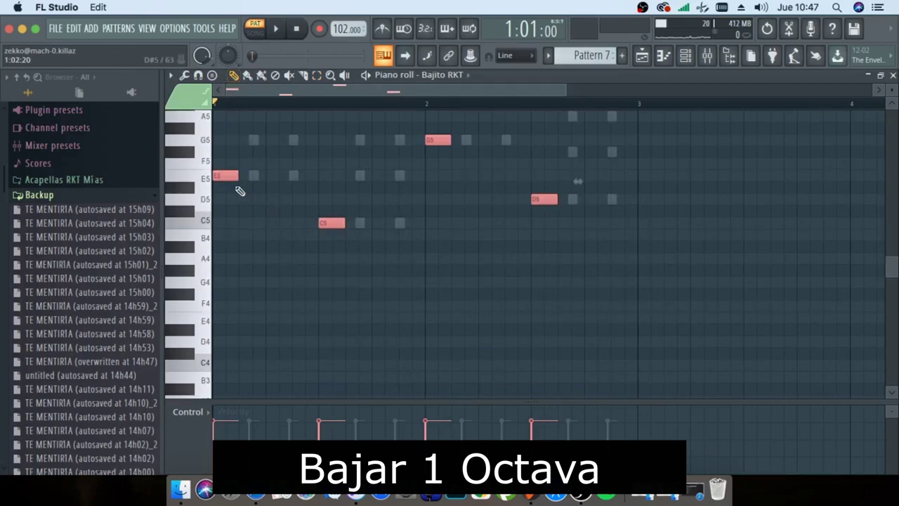
{"action": "left_click_drag", "start_coordinate": [225, 176], "coordinate": [220, 322]}
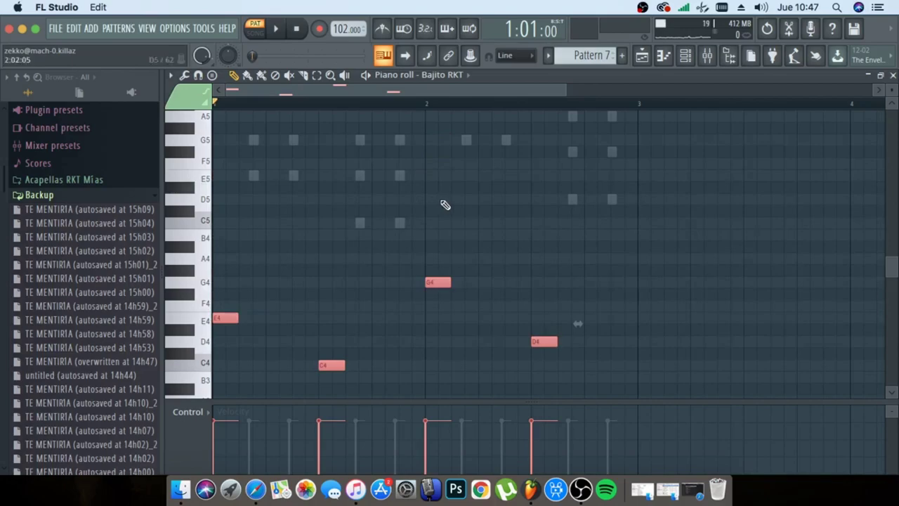
{"action": "key", "text": "space"}
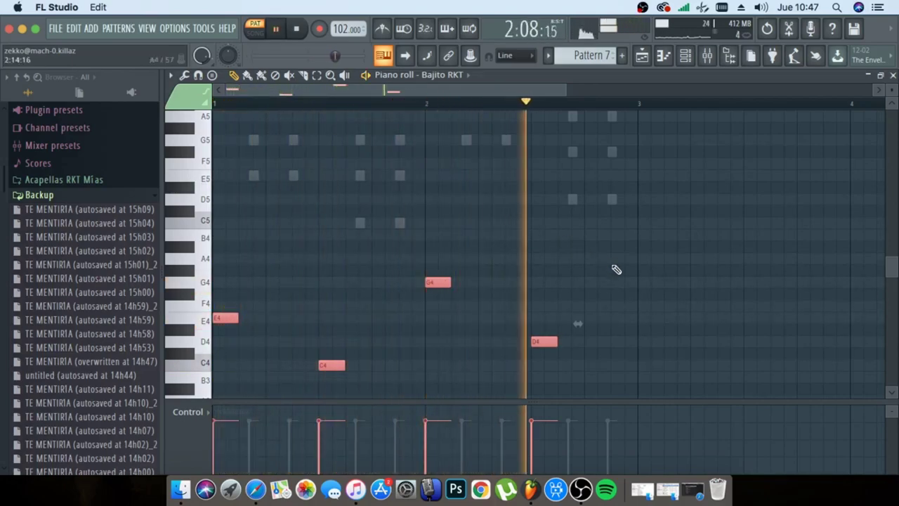
{"action": "key", "text": "space"}
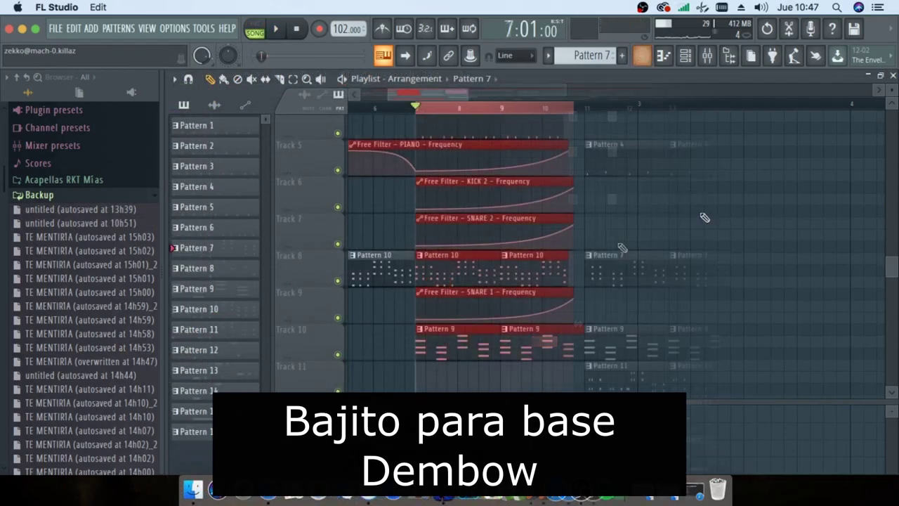
Play the selected playlist section from bar 7, muting the vocal on Track 1 and replaying it to hear the bass patterns.
{"action": "key", "text": "space"}
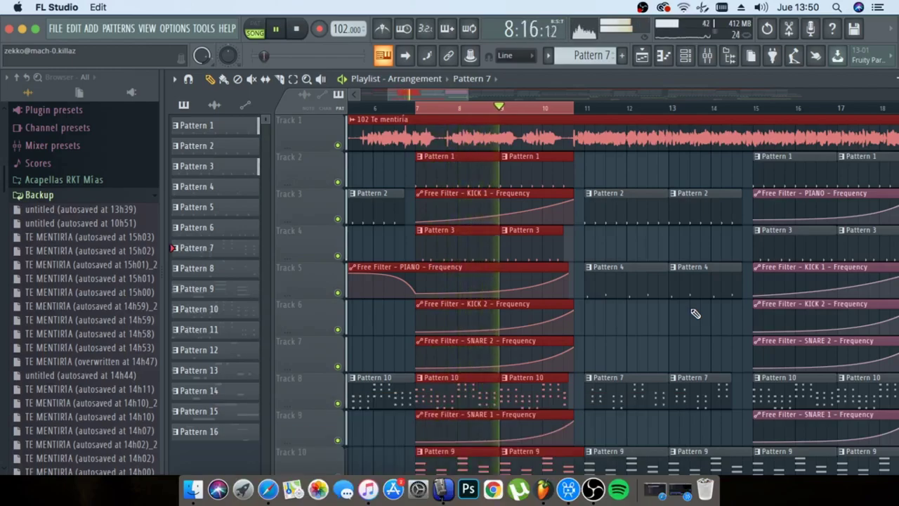
{"action": "key", "text": "space"}
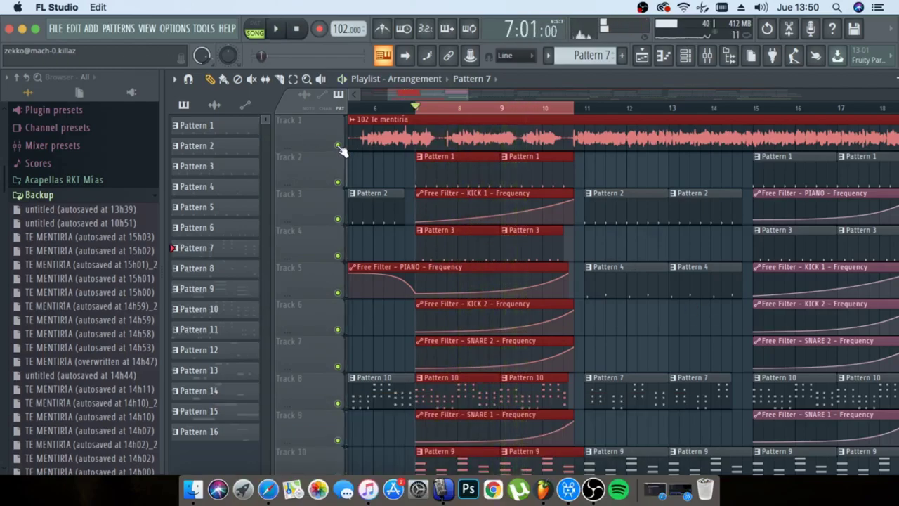
{"action": "left_click", "coordinate": [338, 145]}
{"action": "key", "text": "space"}
{"action": "scroll", "coordinate": [653, 288], "scroll_direction": "down", "scroll_amount": 6}
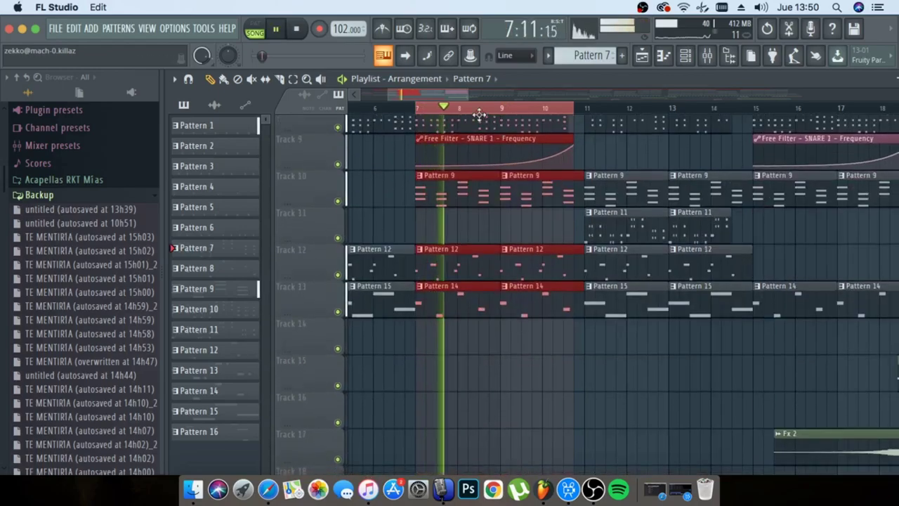
{"action": "scroll", "coordinate": [478, 116], "scroll_direction": "up", "scroll_amount": 3}
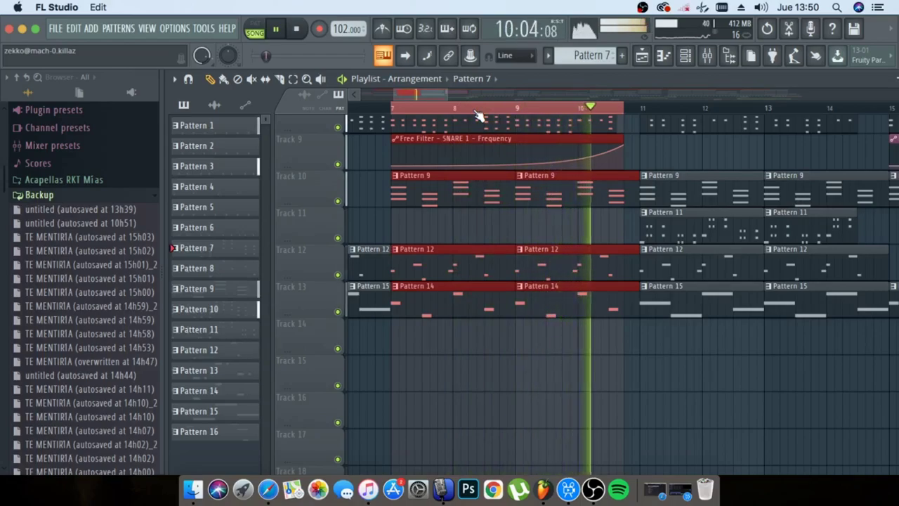
{"action": "key", "text": "space"}
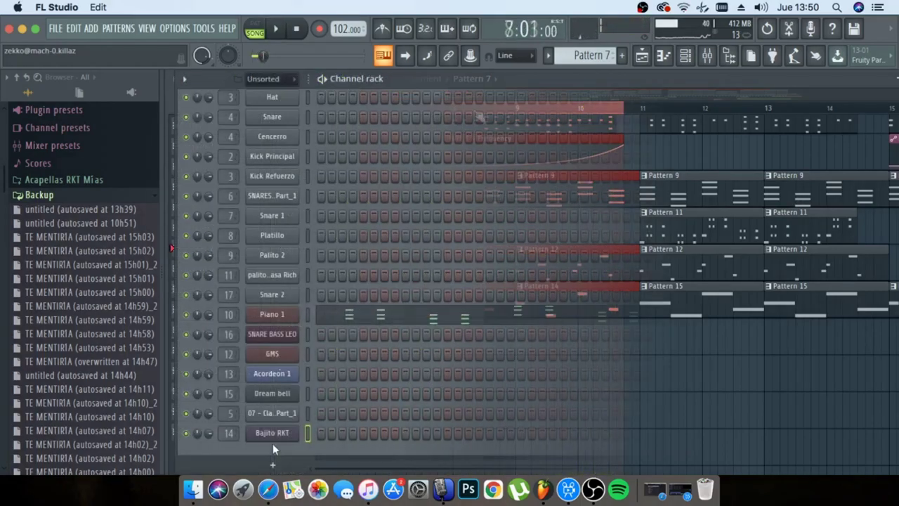
In the Bajito RKT piano roll, draw back-to-back half-bar notes E5, C5, G5 and D5 across bars 1 and 2.
{"action": "right_click", "coordinate": [275, 432]}
{"action": "left_click", "coordinate": [261, 163]}
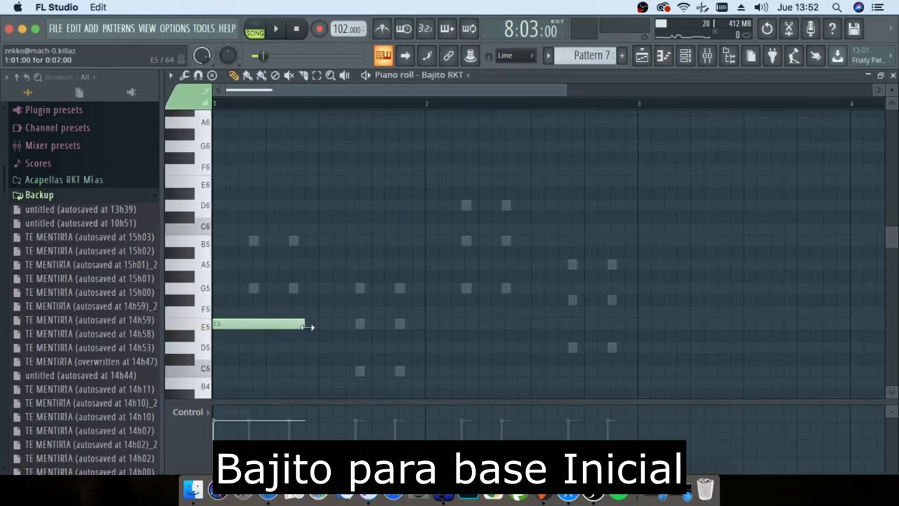
{"action": "left_click_drag", "start_coordinate": [307, 326], "coordinate": [313, 327]}
{"action": "scroll", "coordinate": [343, 345], "scroll_direction": "down", "scroll_amount": 5}
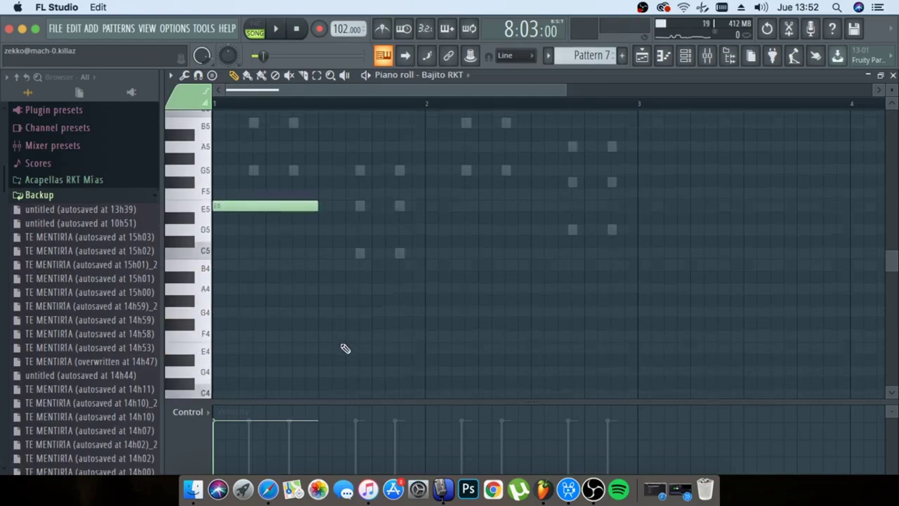
{"action": "left_click", "coordinate": [322, 254]}
{"action": "left_click", "coordinate": [430, 169]}
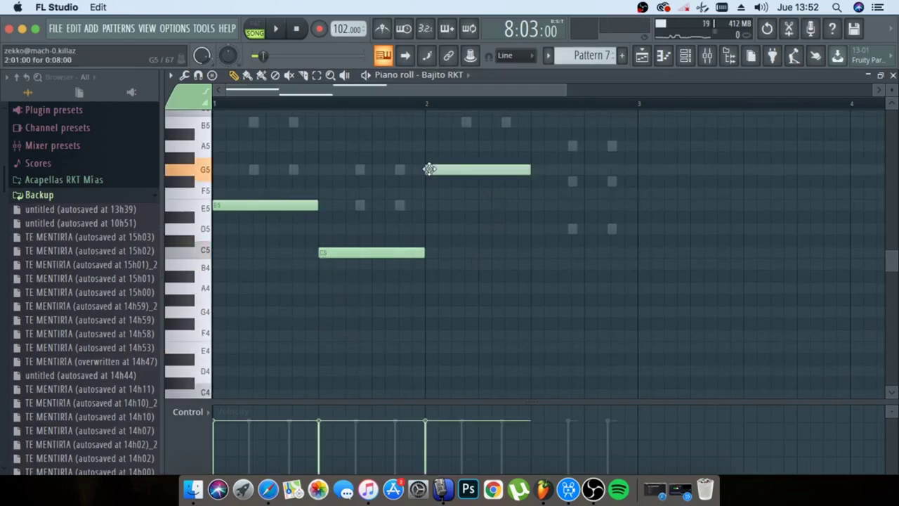
{"action": "left_click", "coordinate": [533, 230]}
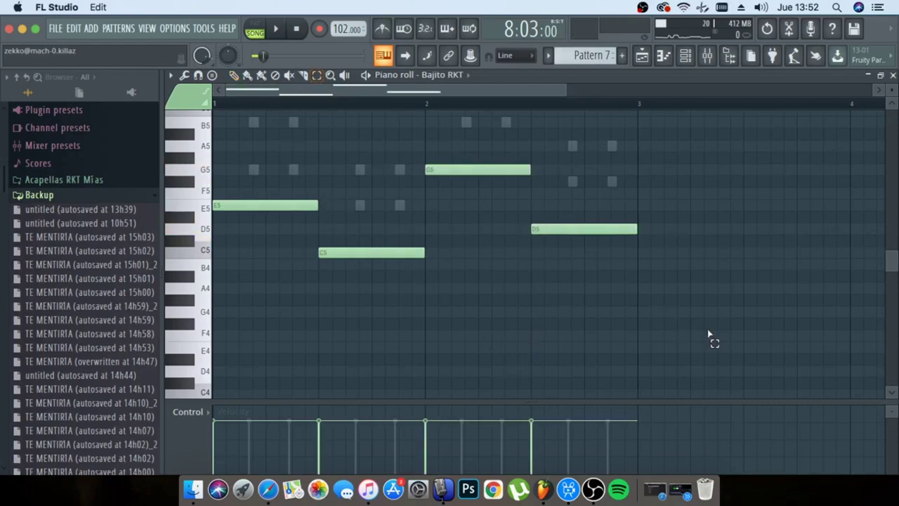
Lower the four long bass notes by one octave and play them back in pattern mode.
{"action": "left_click_drag", "start_coordinate": [711, 325], "coordinate": [219, 151]}
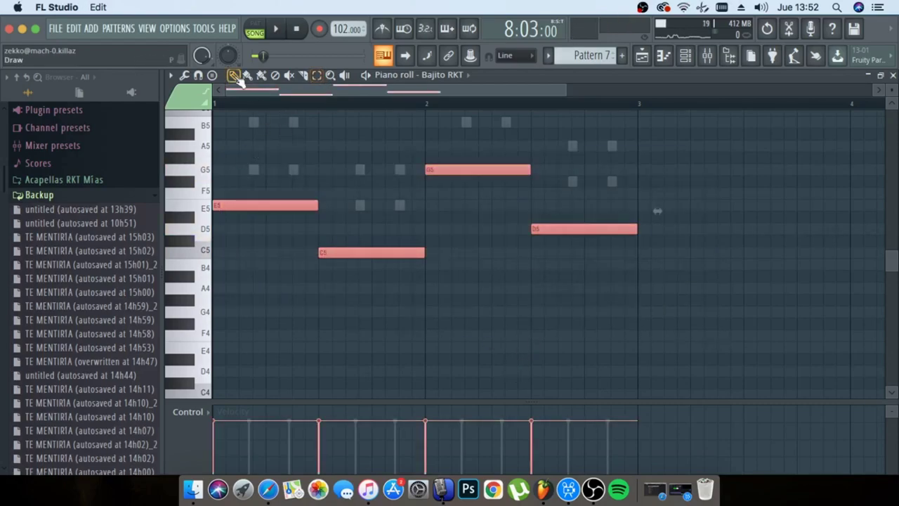
{"action": "left_click_drag", "start_coordinate": [226, 206], "coordinate": [204, 350]}
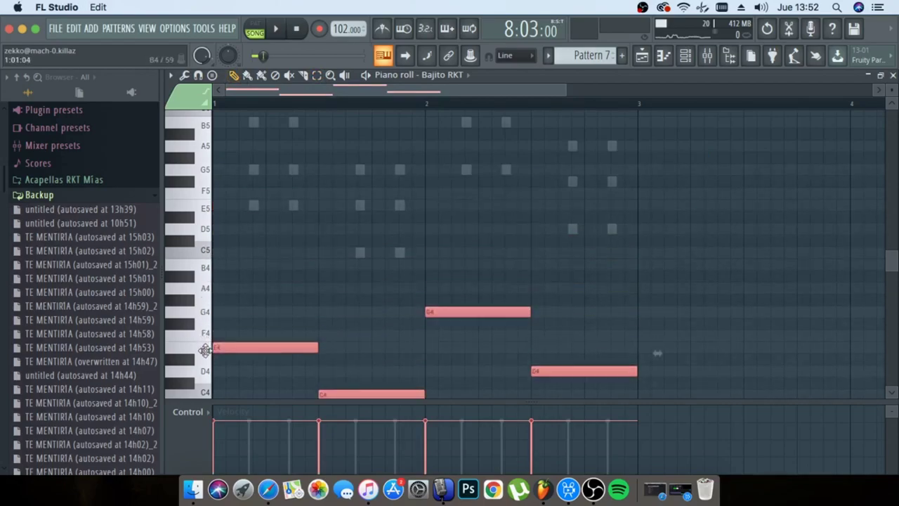
{"action": "left_click", "coordinate": [256, 31]}
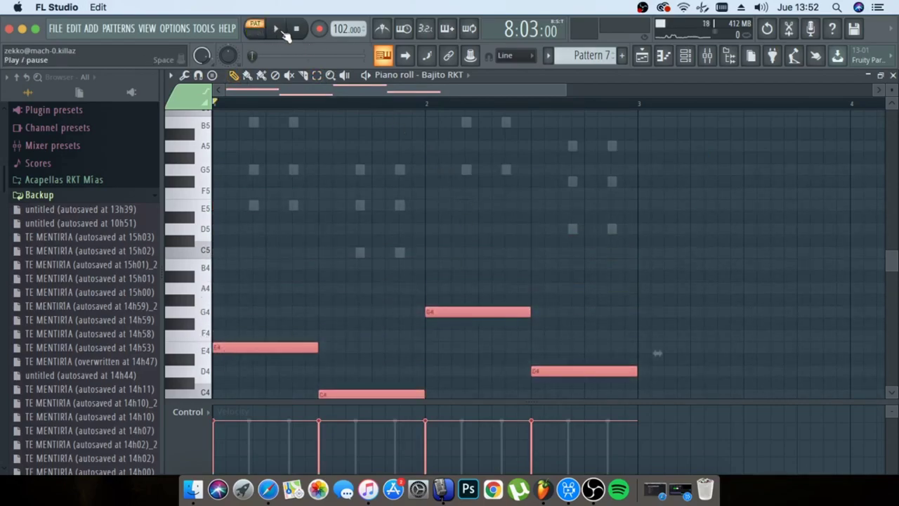
{"action": "left_click", "coordinate": [278, 31]}
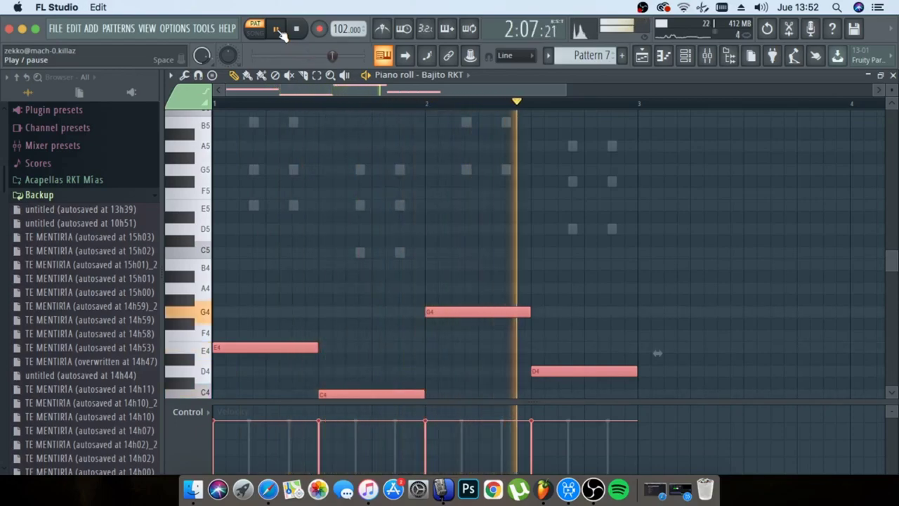
{"action": "left_click", "coordinate": [279, 31]}
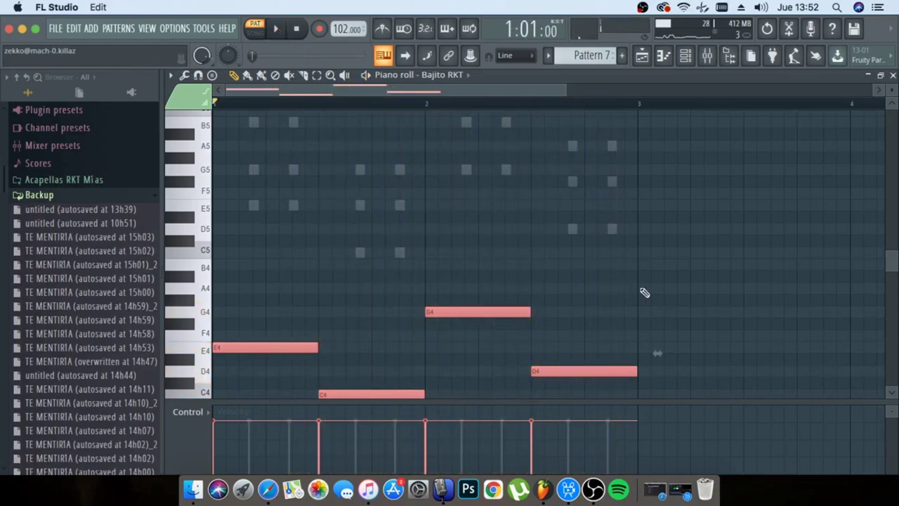
Select bars 11 to 14 in the Playlist and play that section in song mode.
{"action": "left_click", "coordinate": [644, 63]}
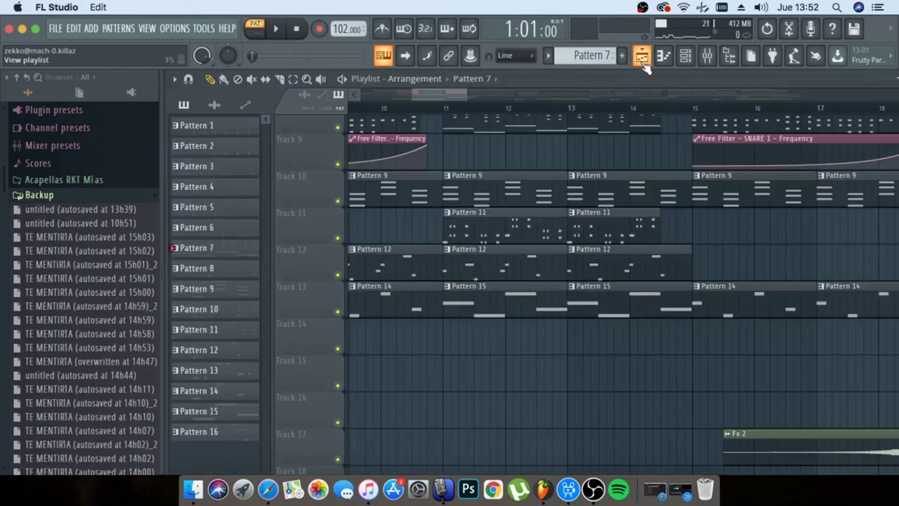
{"action": "left_click_drag", "start_coordinate": [609, 97], "coordinate": [614, 117]}
{"action": "scroll", "coordinate": [598, 164], "scroll_direction": "up", "scroll_amount": 3}
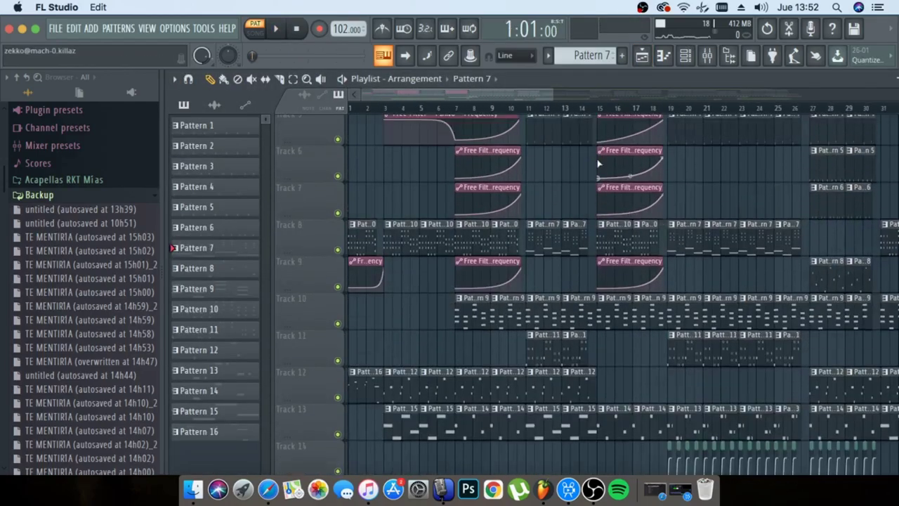
{"action": "left_click", "coordinate": [523, 109]}
{"action": "scroll", "coordinate": [587, 112], "scroll_direction": "up", "scroll_amount": 5}
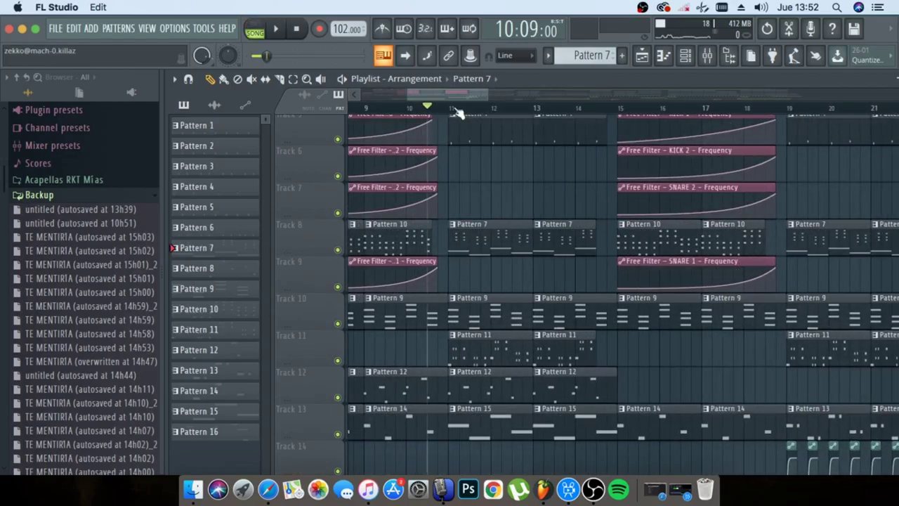
{"action": "left_click_drag", "start_coordinate": [450, 111], "coordinate": [607, 110]}
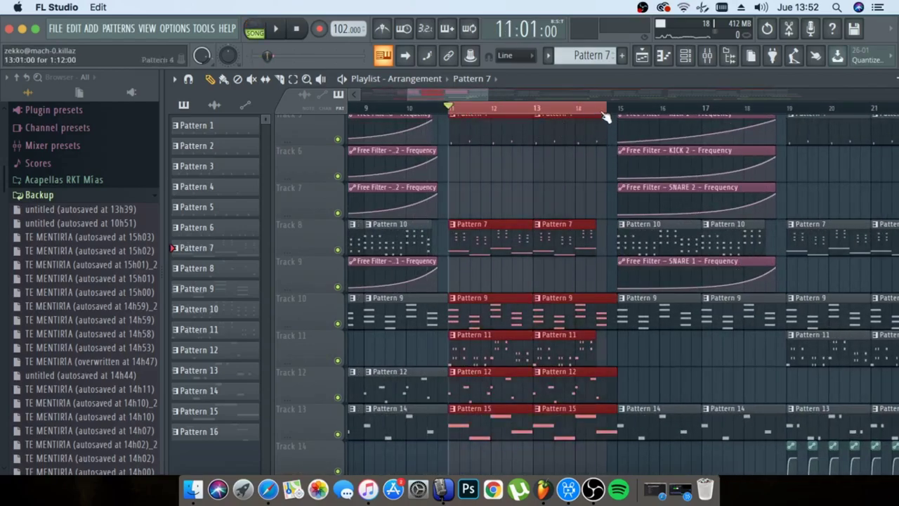
{"action": "key", "text": "space"}
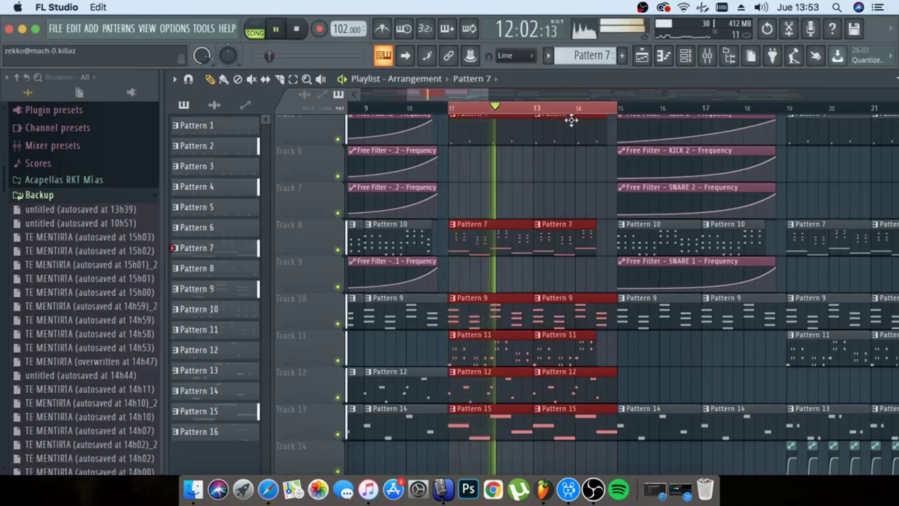
{"action": "scroll", "coordinate": [576, 115], "scroll_direction": "up", "scroll_amount": 1}
{"action": "scroll", "coordinate": [575, 116], "scroll_direction": "up", "scroll_amount": 1}
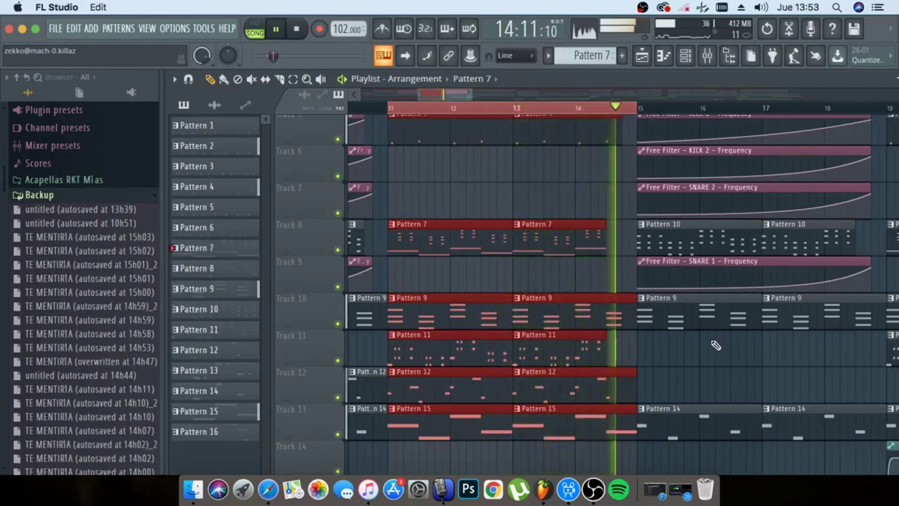
{"action": "key", "text": "space"}
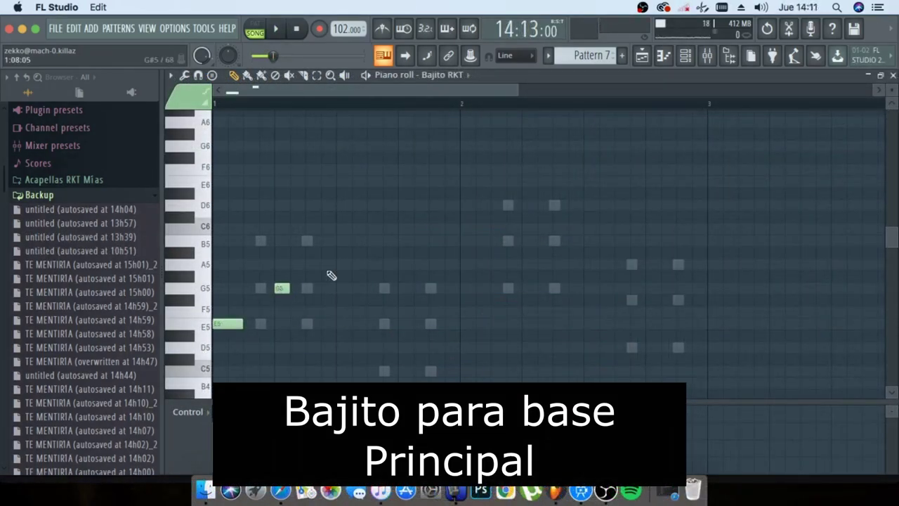
Add a short B5 note after the G5 in bar 1 and align it with the piano's ghost note using 1/4 step snap.
{"action": "left_click", "coordinate": [309, 241]}
{"action": "left_click", "coordinate": [528, 56]}
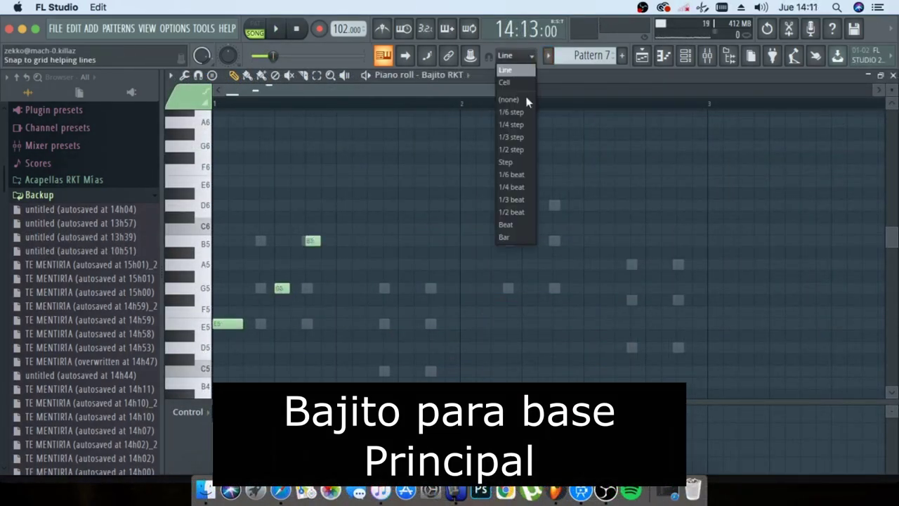
{"action": "left_click", "coordinate": [511, 125]}
{"action": "scroll", "coordinate": [271, 106], "scroll_direction": "up", "scroll_amount": 4}
{"action": "mouse_move", "coordinate": [373, 241]}
{"action": "left_mouse_down"}
{"action": "mouse_move", "coordinate": [364, 241]}
{"action": "mouse_move", "coordinate": [376, 241]}
{"action": "left_mouse_up"}
{"action": "scroll", "coordinate": [369, 107], "scroll_direction": "down", "scroll_amount": 1}
{"action": "scroll", "coordinate": [372, 109], "scroll_direction": "down", "scroll_amount": 2}
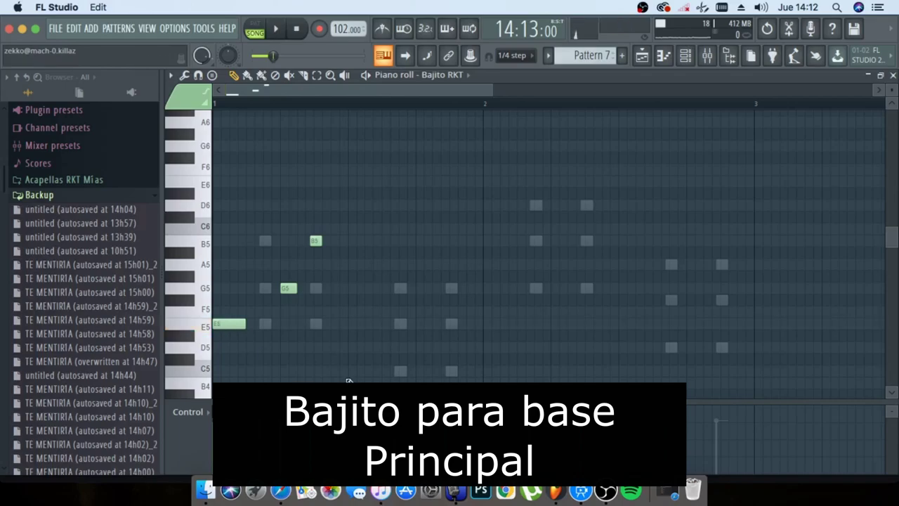
Draw long-short-short note groups C5, E5, G5 in bar 1, then G5, B5, D6 and D5, F#5, A5 in bar 2.
{"action": "left_click_drag", "start_coordinate": [378, 373], "coordinate": [382, 374]}
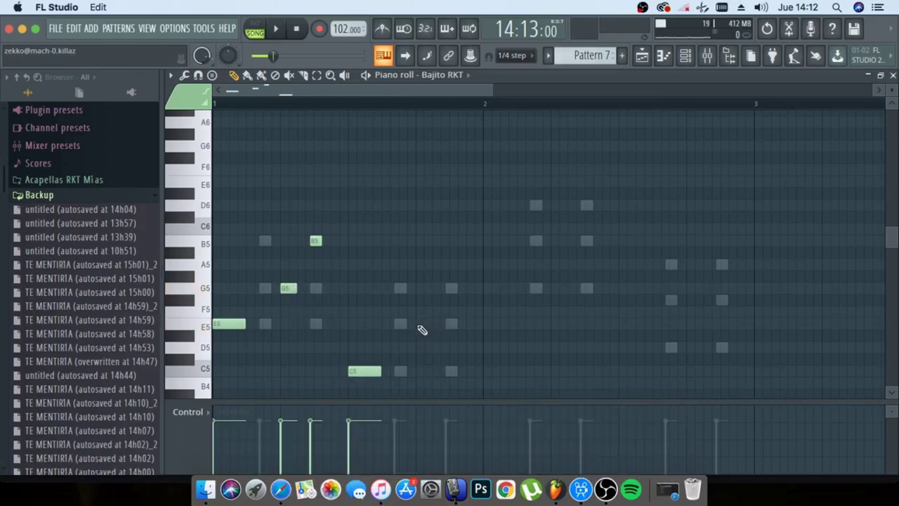
{"action": "left_click", "coordinate": [450, 290]}
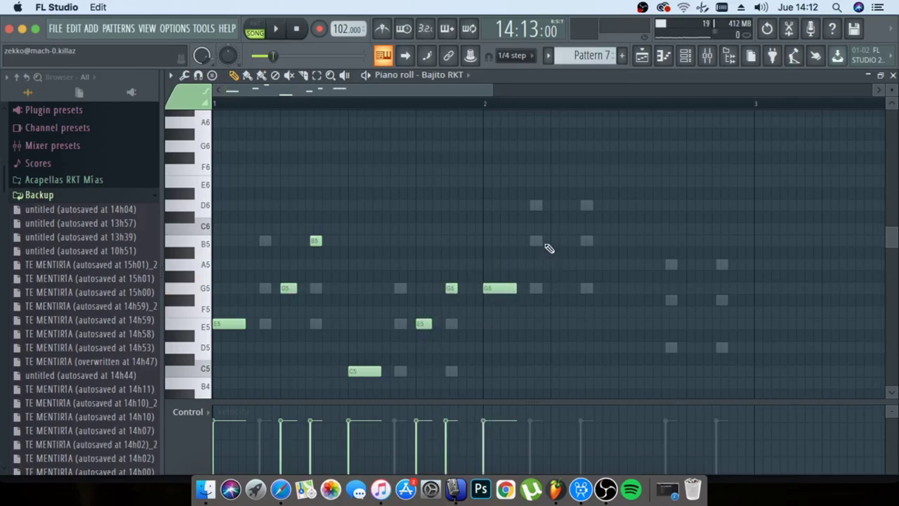
{"action": "left_click", "coordinate": [551, 241]}
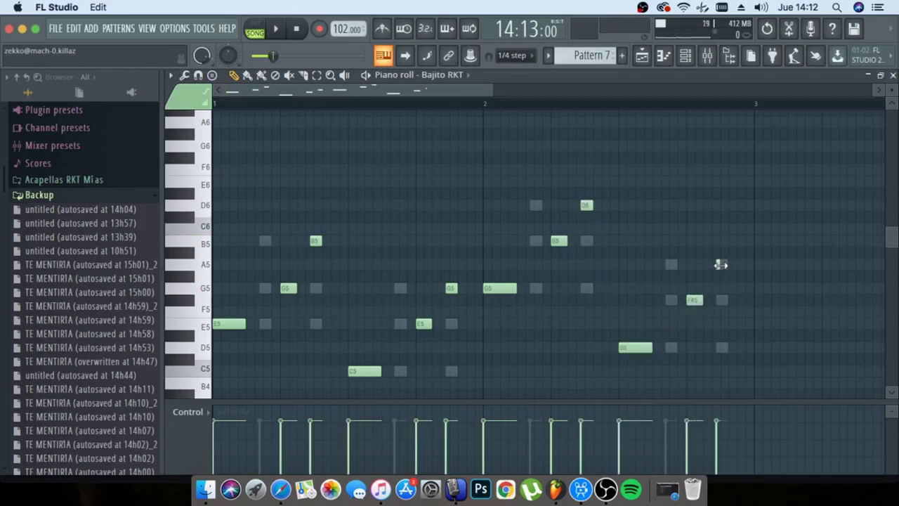
Lower all the bass notes in the pattern by one octave and play them back in pattern mode.
{"action": "mouse_move", "coordinate": [779, 389]}
{"action": "left_mouse_down"}
{"action": "mouse_move", "coordinate": [318, 279]}
{"action": "mouse_move", "coordinate": [226, 199]}
{"action": "mouse_move", "coordinate": [207, 360]}
{"action": "left_mouse_up"}
{"action": "left_click", "coordinate": [234, 76]}
{"action": "scroll", "coordinate": [227, 206], "scroll_direction": "down", "scroll_amount": 3}
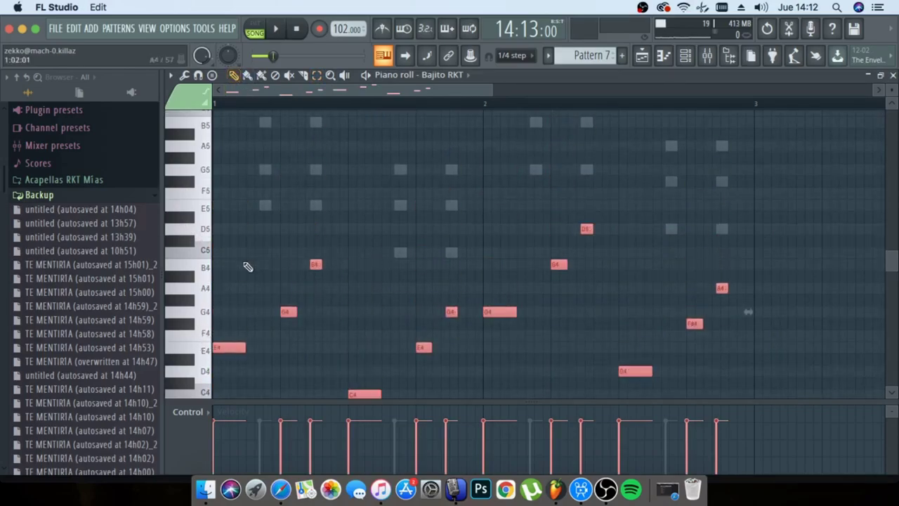
{"action": "key", "text": "space"}
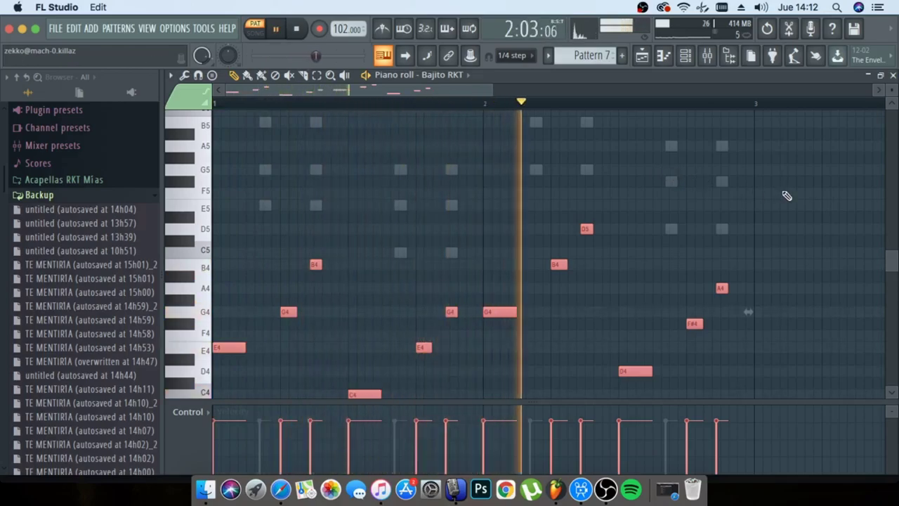
{"action": "key", "text": "space"}
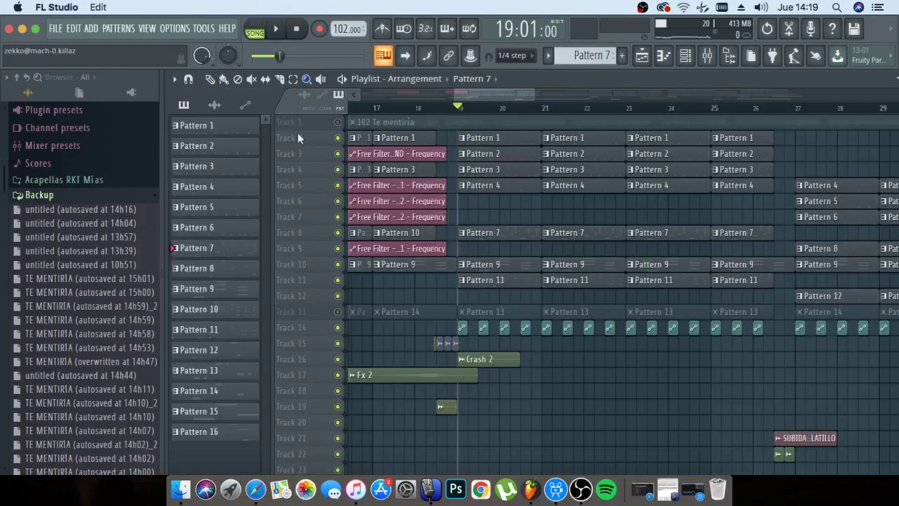
Play the playlist from bar 19 in song mode to hear the bass line in the main base.
{"action": "key", "text": "space"}
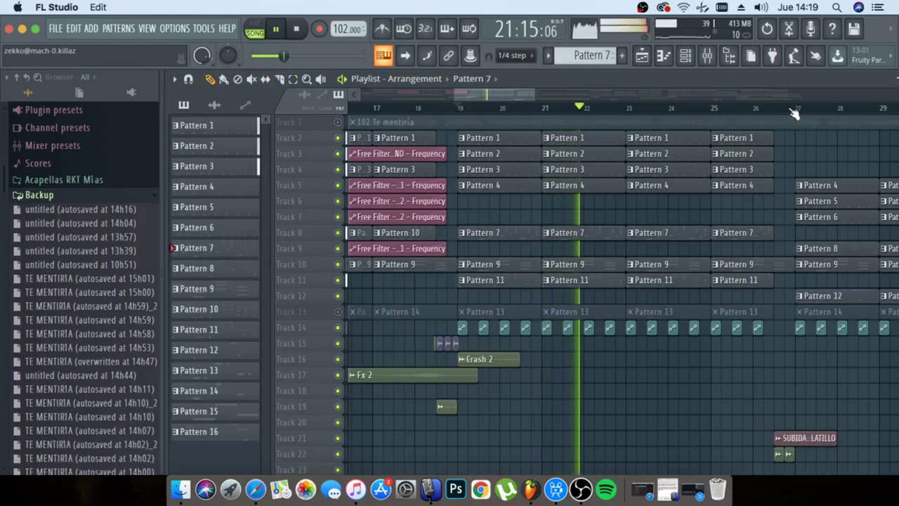
{"action": "scroll", "coordinate": [794, 114], "scroll_direction": "up", "scroll_amount": 2}
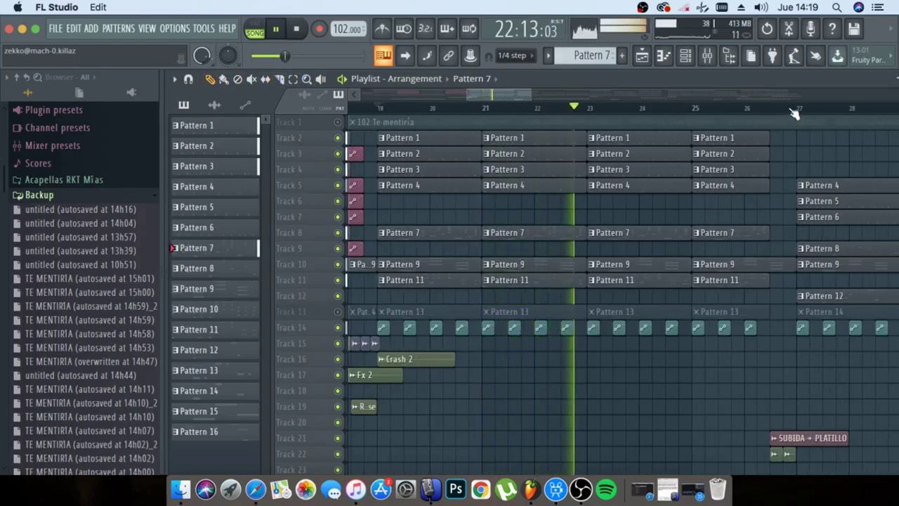
{"action": "key", "text": "space"}
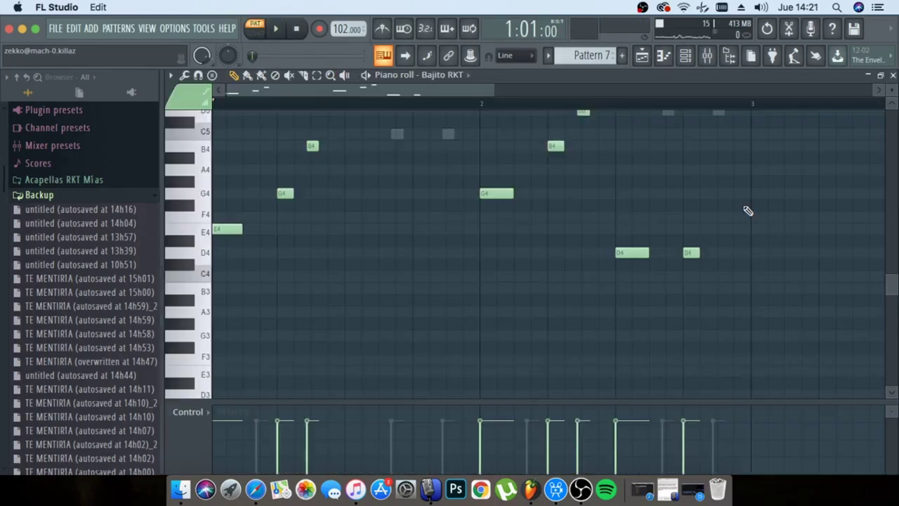
Draw a long C4 note and a shorter repeated C4 in the second half of bar 1.
{"action": "left_click", "coordinate": [227, 231]}
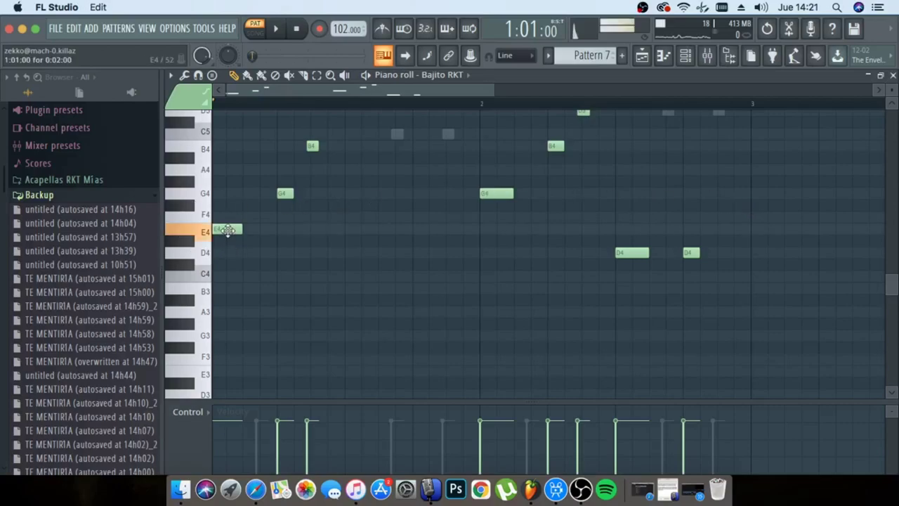
{"action": "scroll", "coordinate": [415, 295], "scroll_direction": "up", "scroll_amount": 4}
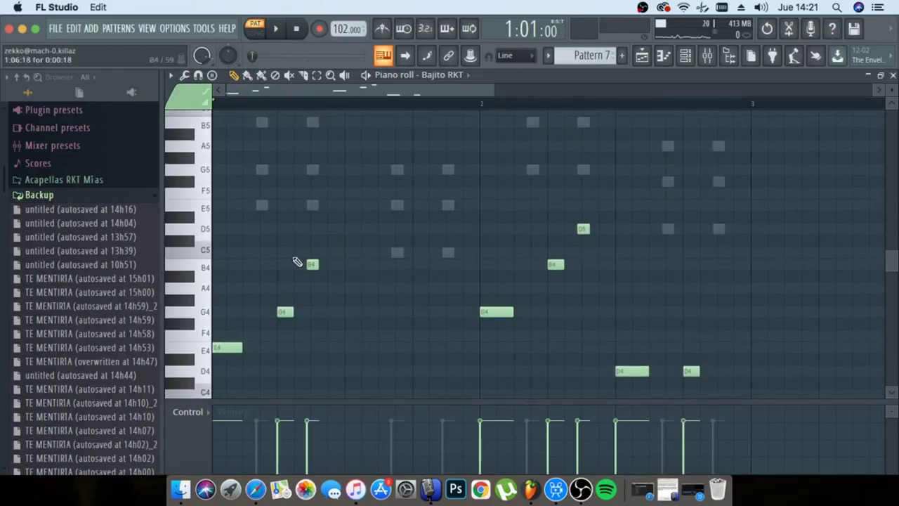
{"action": "scroll", "coordinate": [238, 342], "scroll_direction": "down", "scroll_amount": 4}
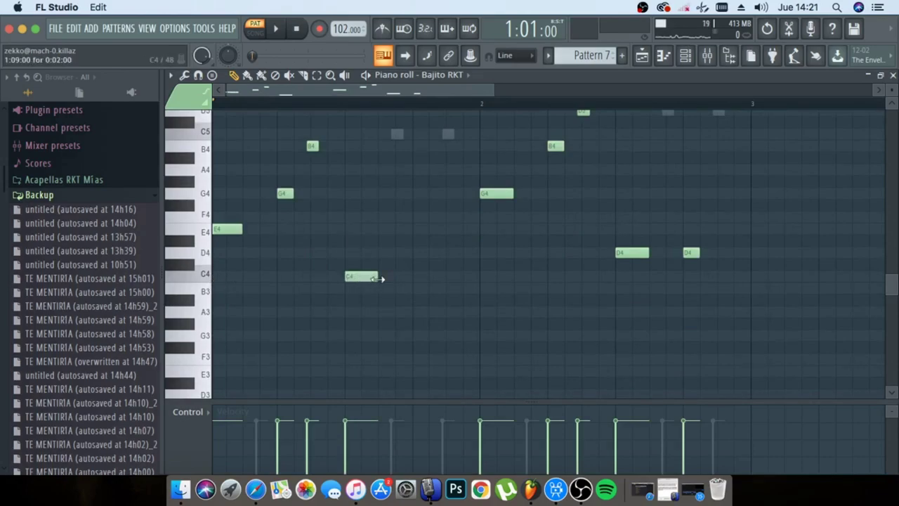
{"action": "left_click", "coordinate": [284, 192]}
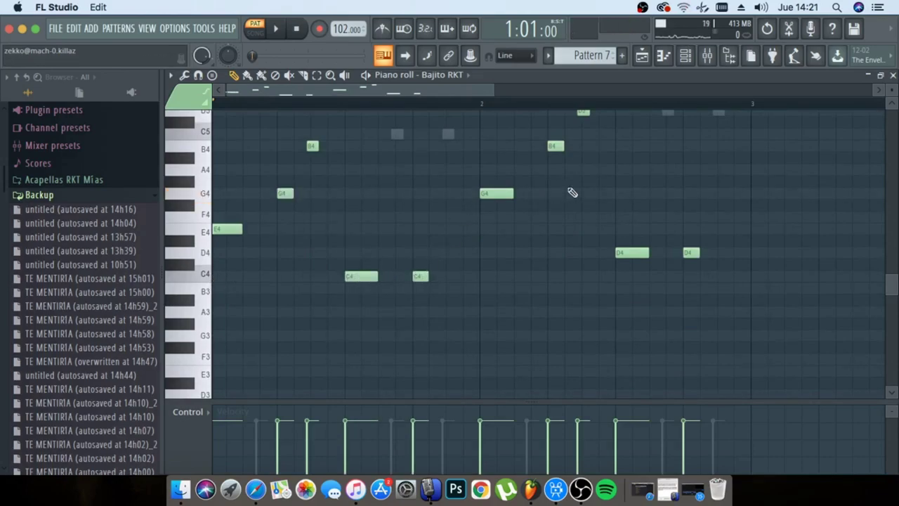
Play back the bass variation with repeated C4 and D4 notes in pattern mode, checking it against the piano's ghost notes.
{"action": "key", "text": "space"}
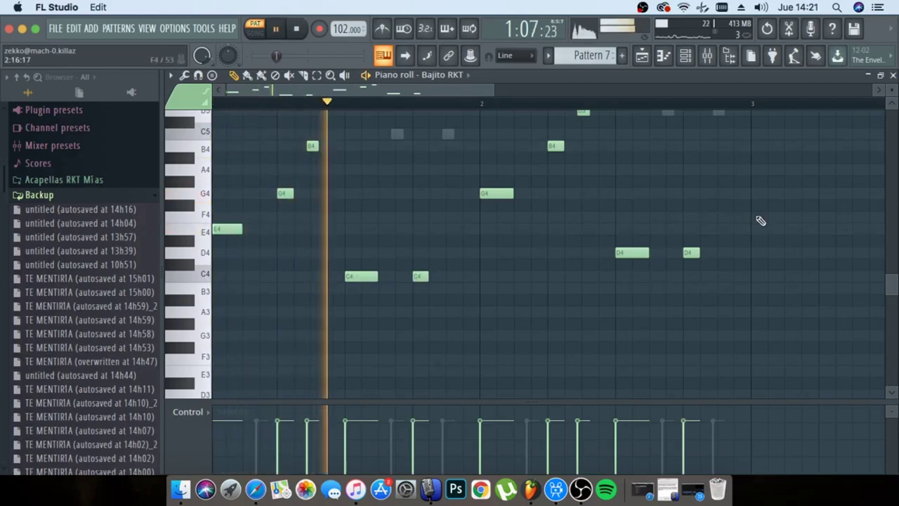
{"action": "scroll", "coordinate": [800, 230], "scroll_direction": "up", "scroll_amount": 3}
{"action": "scroll", "coordinate": [812, 234], "scroll_direction": "up", "scroll_amount": 1}
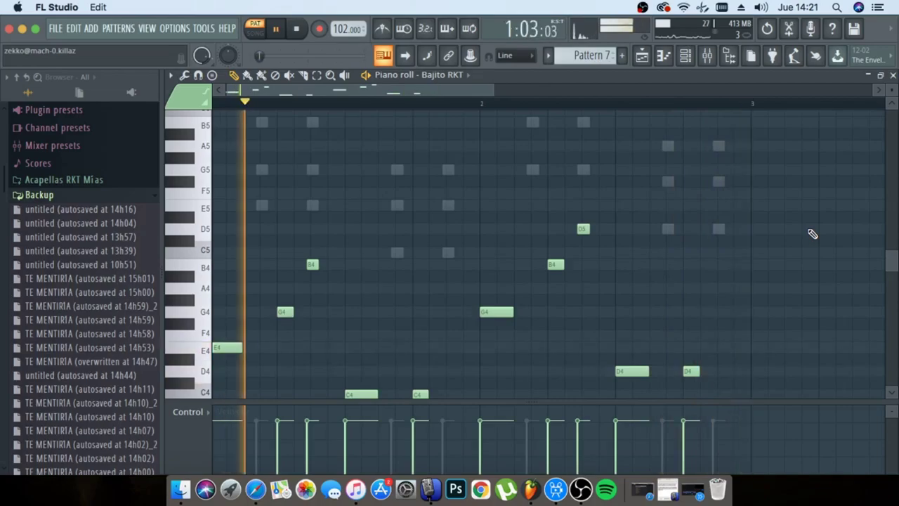
{"action": "scroll", "coordinate": [794, 240], "scroll_direction": "down", "scroll_amount": 5}
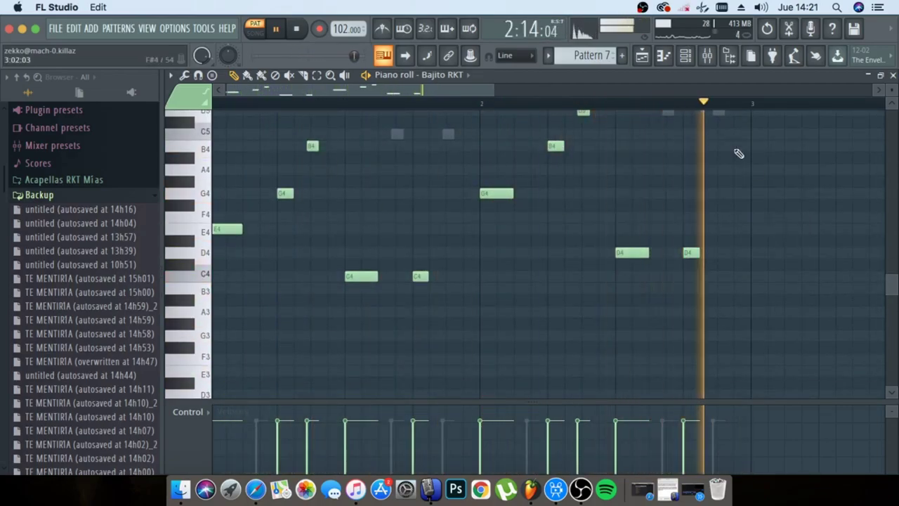
{"action": "key", "text": "space"}
Play the Playlist arrangement from bar 19 in song mode to hear the bass variation in context.
{"action": "left_click", "coordinate": [642, 55]}
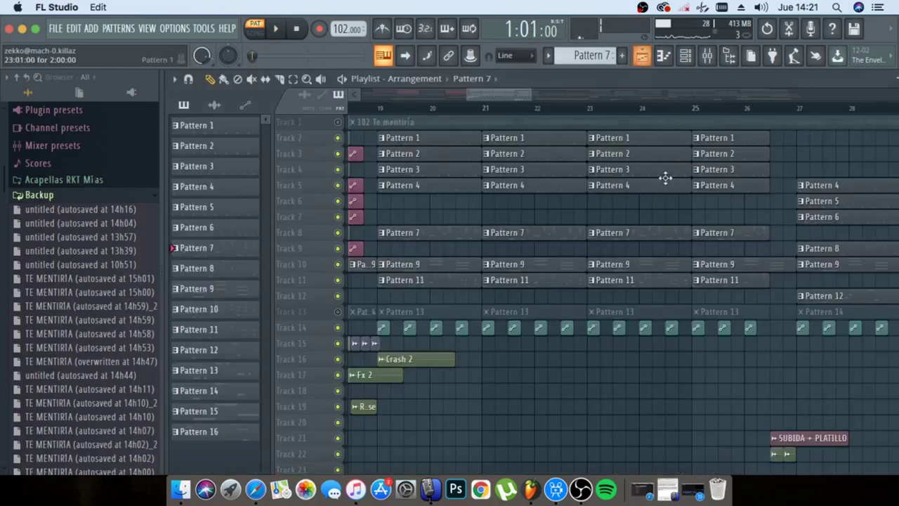
{"action": "left_click", "coordinate": [377, 108]}
{"action": "key", "text": "space"}
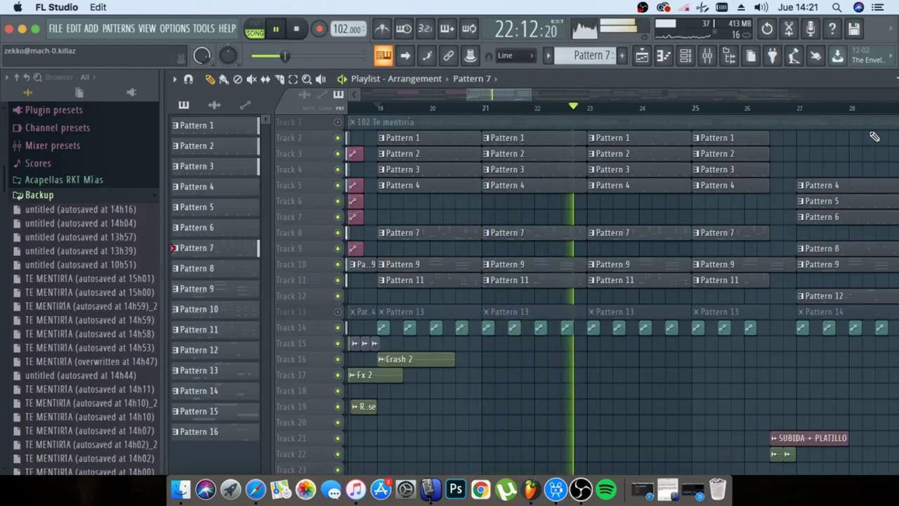
{"action": "key", "text": "space"}
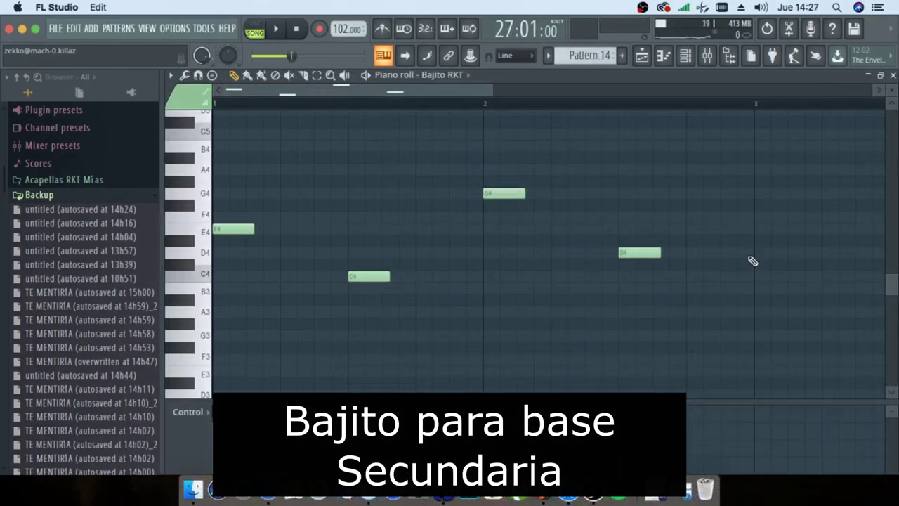
Switch to Pattern 7 and open the Bajito RKT piano roll for the secondary base.
{"action": "left_click", "coordinate": [685, 56]}
{"action": "key", "text": "Left"}
{"action": "key", "text": "Left"}
{"action": "key", "text": "Left"}
{"action": "key", "text": "Left"}
{"action": "key", "text": "Left"}
{"action": "key", "text": "Left"}
{"action": "key", "text": "Left"}
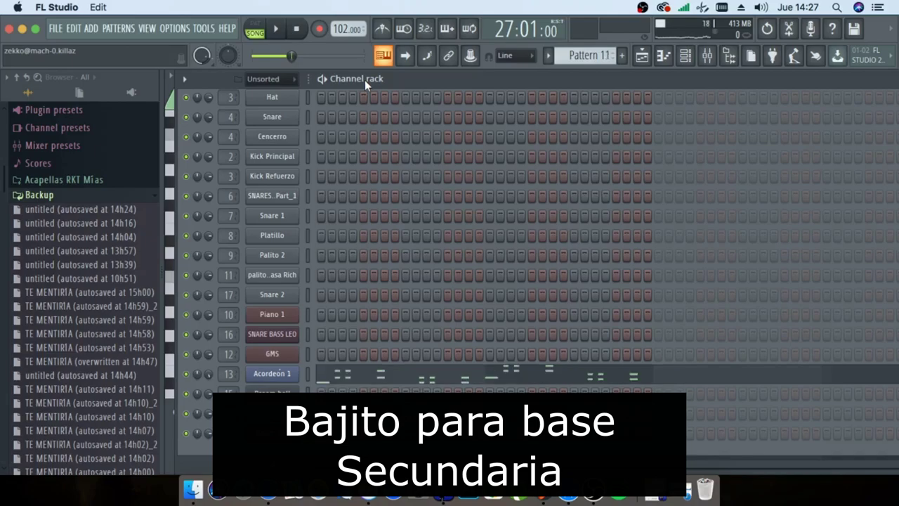
{"action": "right_click", "coordinate": [288, 314]}
{"action": "left_click", "coordinate": [330, 311]}
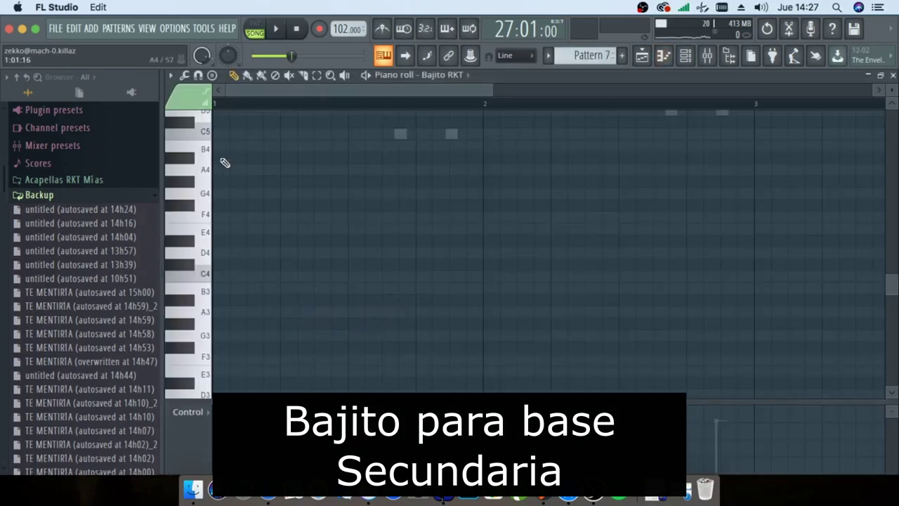
Draw E5, C5, G5 and D5 notes at half-bar intervals across bars 1 and 2, and lengthen them to 0:02:12 using 1/4 step snap.
{"action": "scroll", "coordinate": [217, 281], "scroll_direction": "down", "scroll_amount": 5}
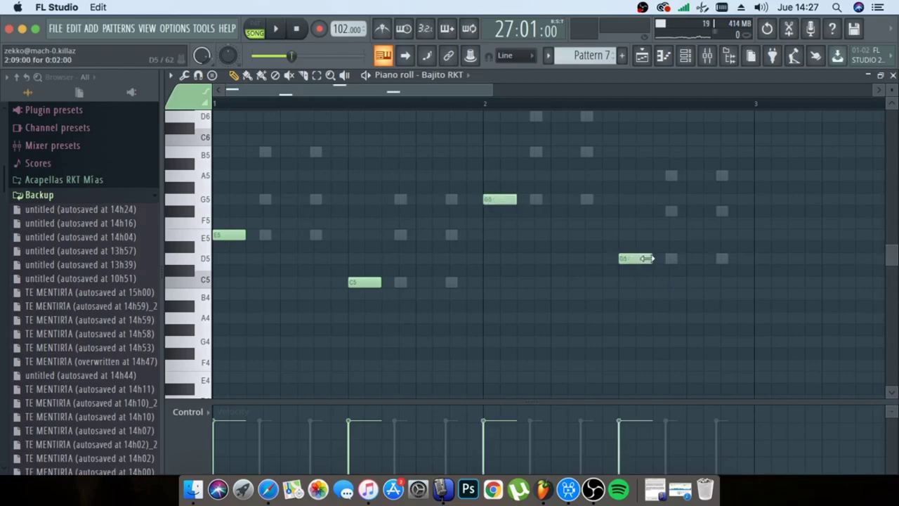
{"action": "left_click_drag", "start_coordinate": [757, 335], "coordinate": [215, 198]}
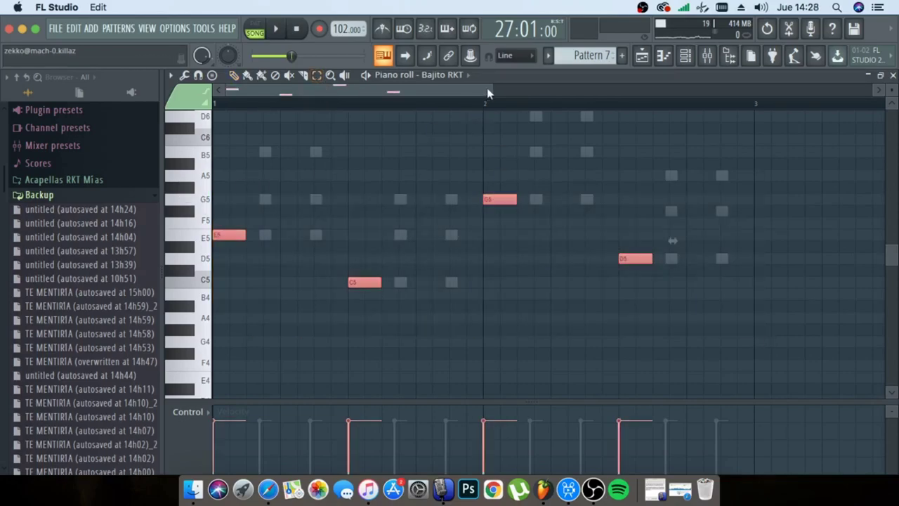
{"action": "left_click", "coordinate": [509, 58]}
{"action": "left_click", "coordinate": [519, 125]}
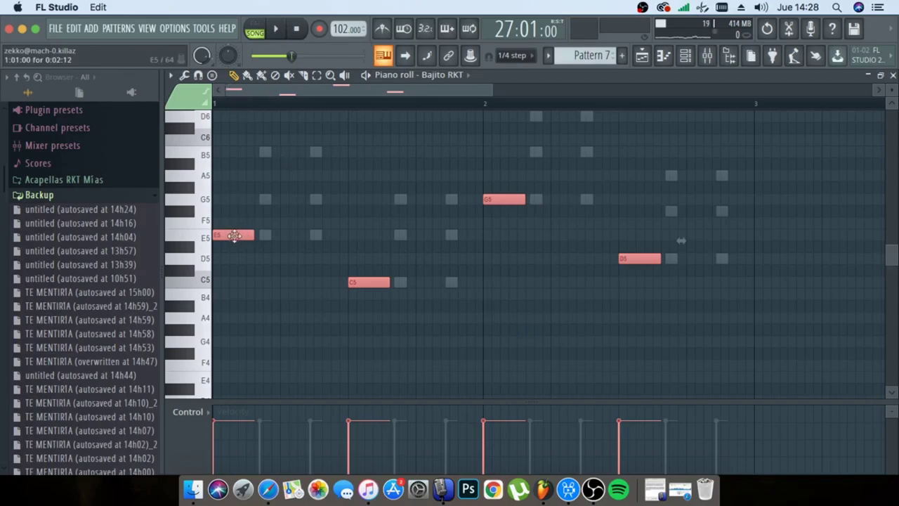
Lower the four secondary-base bass notes by one octave and play them back with the Playlist.
{"action": "left_click_drag", "start_coordinate": [231, 234], "coordinate": [223, 341]}
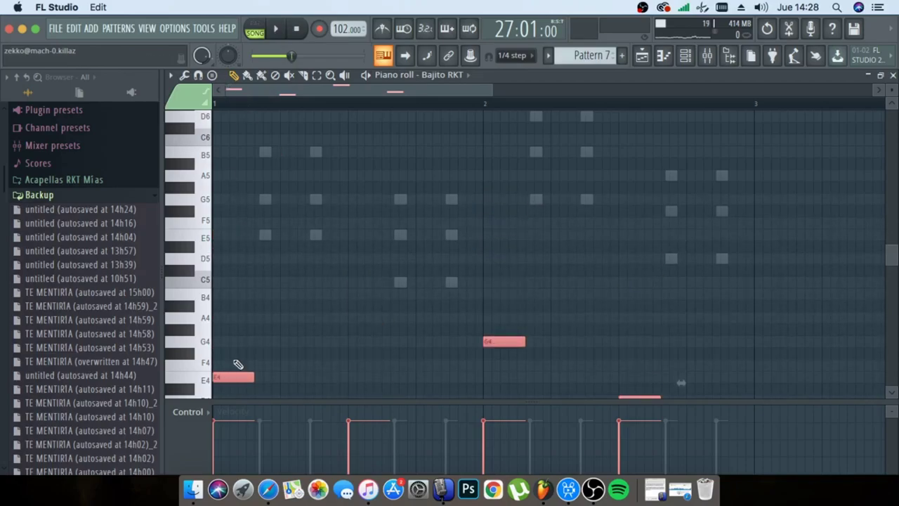
{"action": "key", "text": "F5"}
{"action": "key", "text": "space"}
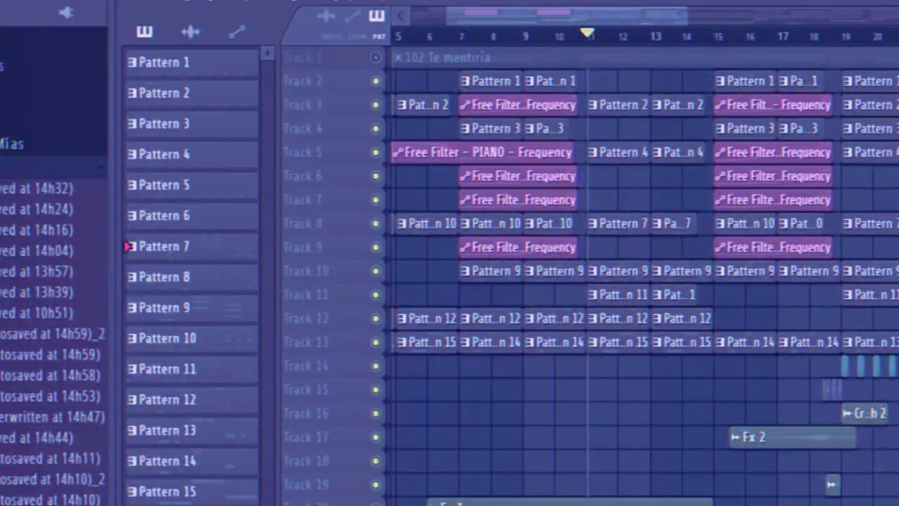
Play the full arrangement from bar 11 and follow the playback through the main base toward the secondary base.
{"action": "key", "text": "space"}
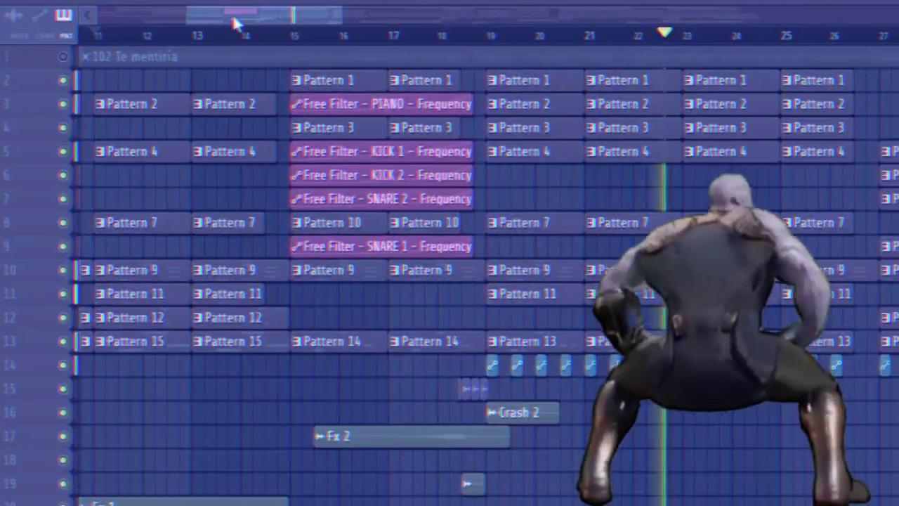
{"action": "left_click_drag", "start_coordinate": [254, 19], "coordinate": [368, 19]}
{"action": "left_click", "coordinate": [302, 1]}
{"action": "left_click", "coordinate": [327, 60]}
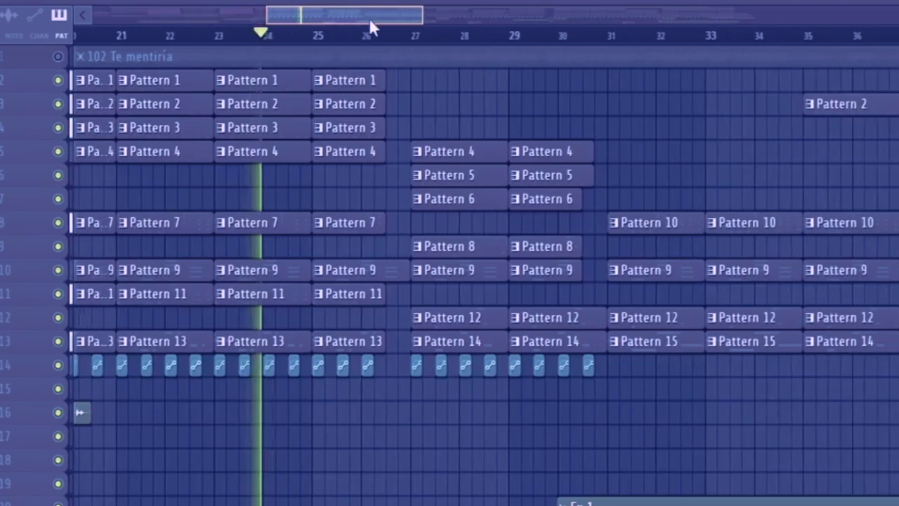
{"action": "scroll", "coordinate": [674, 47], "scroll_direction": "up", "scroll_amount": 2}
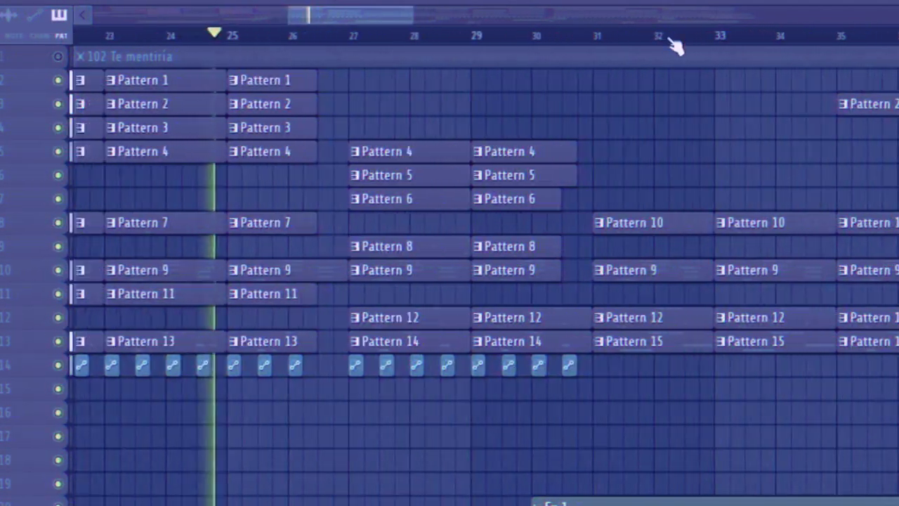